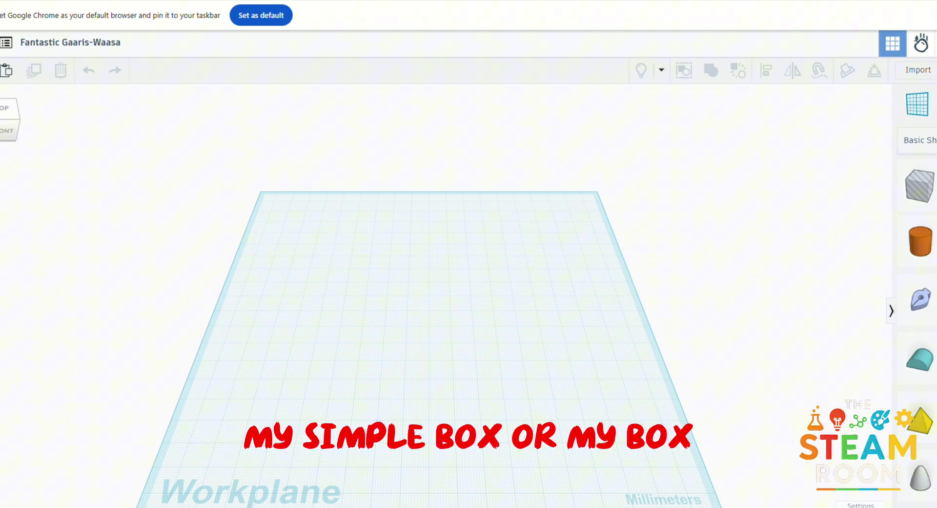
Drop a box on the workplane and drag it out into a large, wide red block.
drag(920, 186, 336, 258)
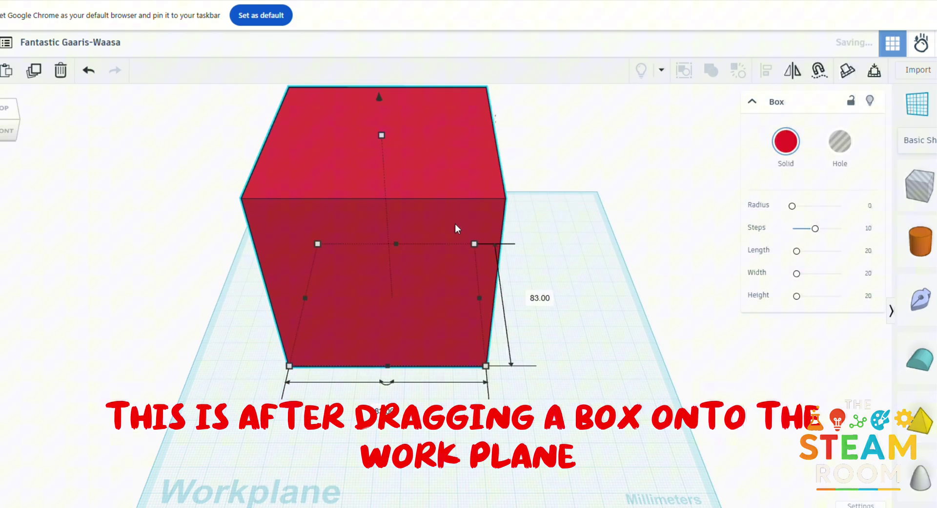
drag(390, 177, 387, 218)
drag(486, 366, 603, 393)
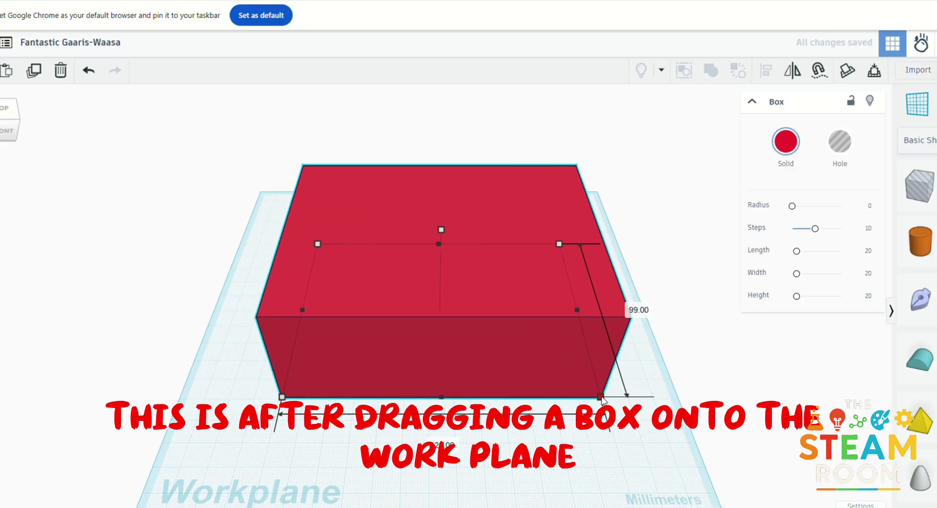
click(304, 494)
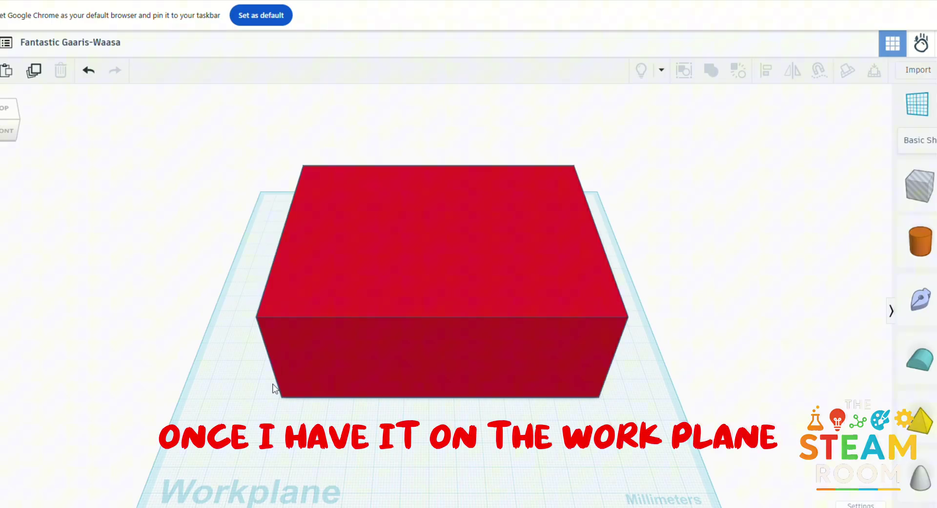
right_drag(273, 388, 446, 409)
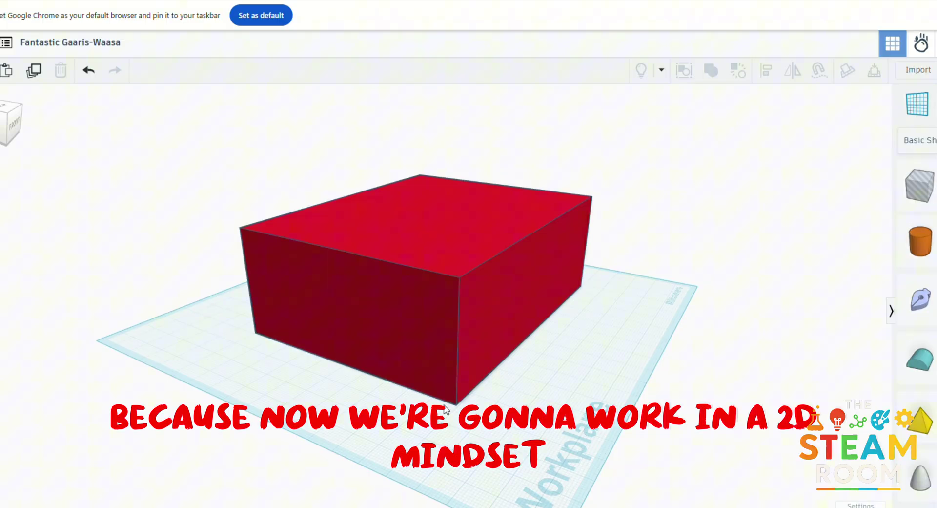
right_drag(445, 409, 263, 433)
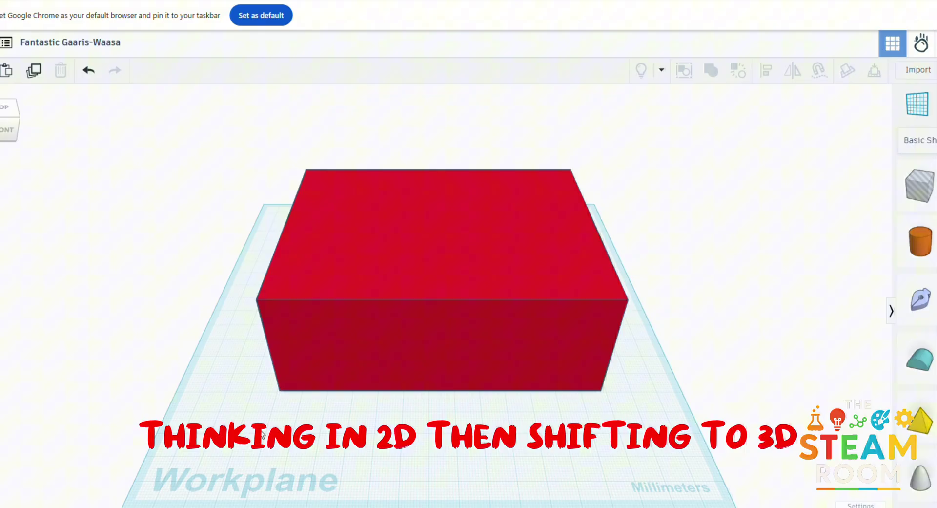
Duplicate the red box, move the copy behind it, and hide the copy.
click(457, 344)
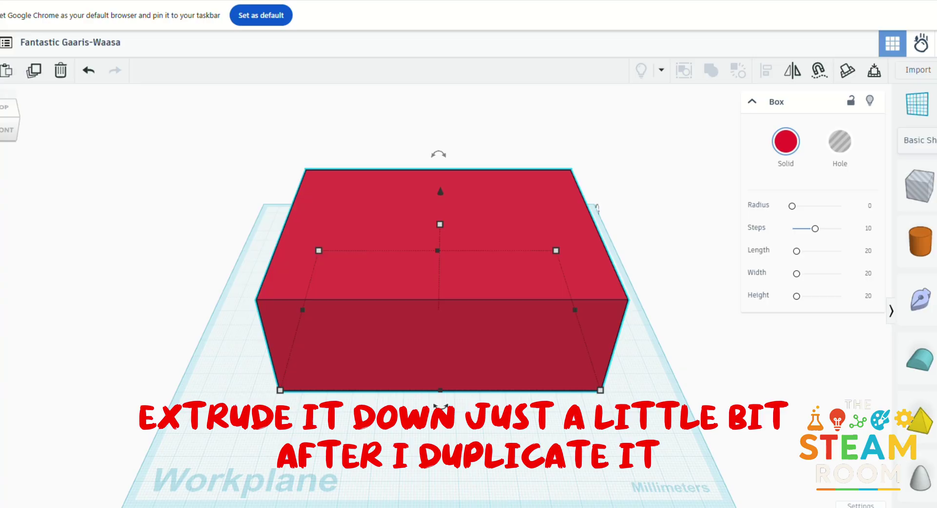
click(34, 69)
drag(540, 303, 498, 144)
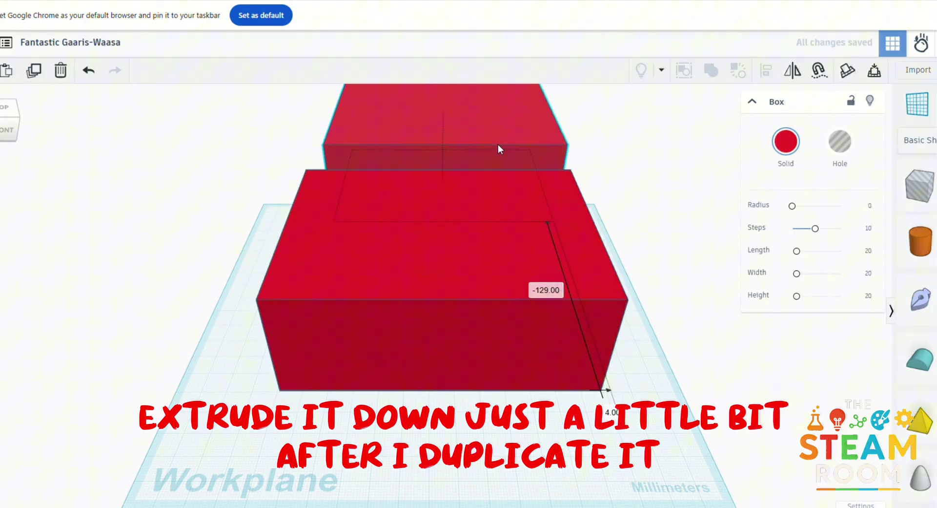
click(870, 102)
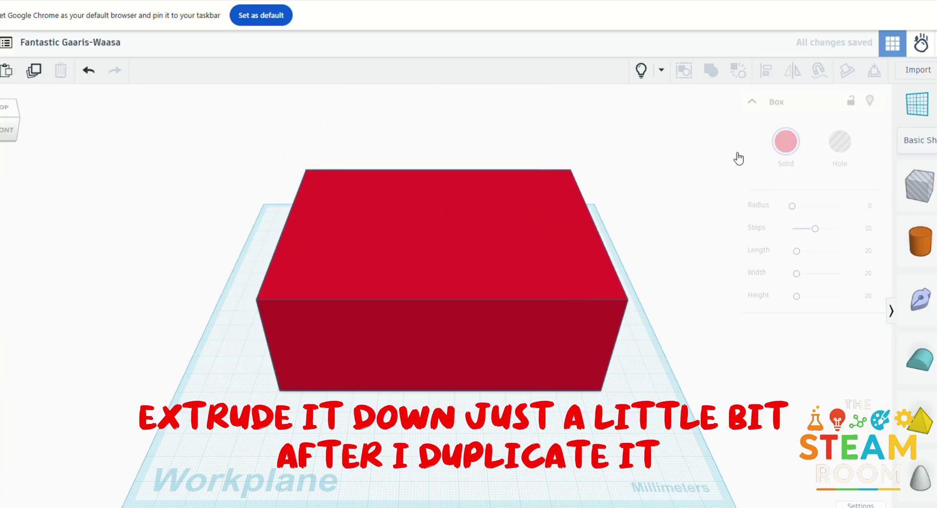
Flatten the remaining box into a thin slab and move a slab far left off the workplane.
click(376, 276)
drag(440, 224, 447, 303)
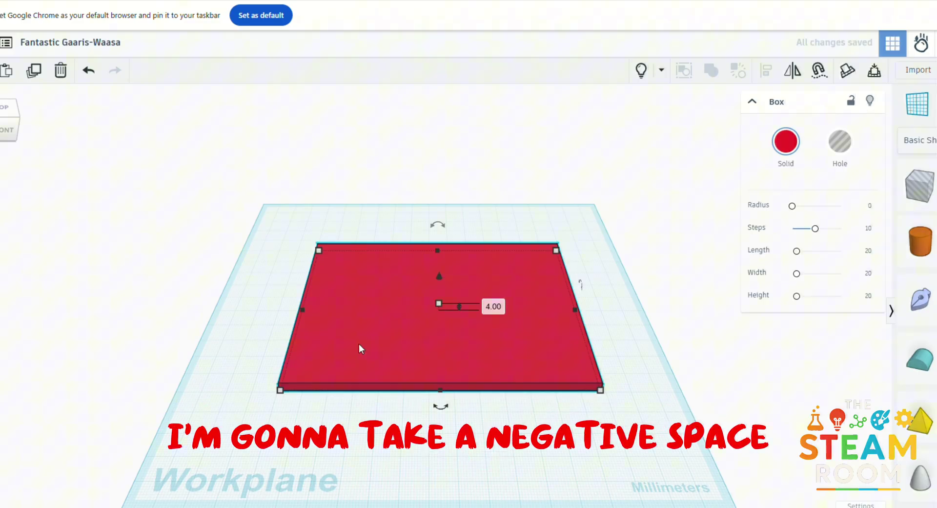
right_drag(360, 348, 241, 385)
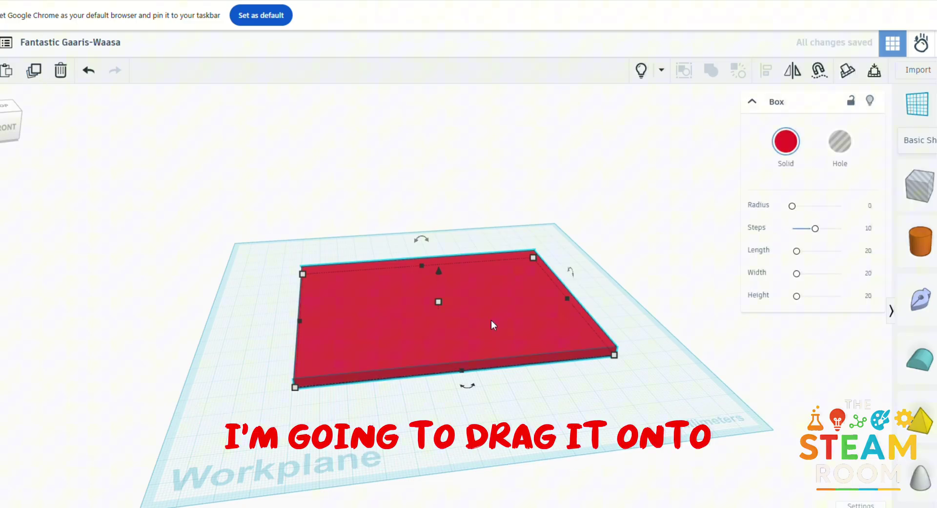
drag(491, 320, 19, 381)
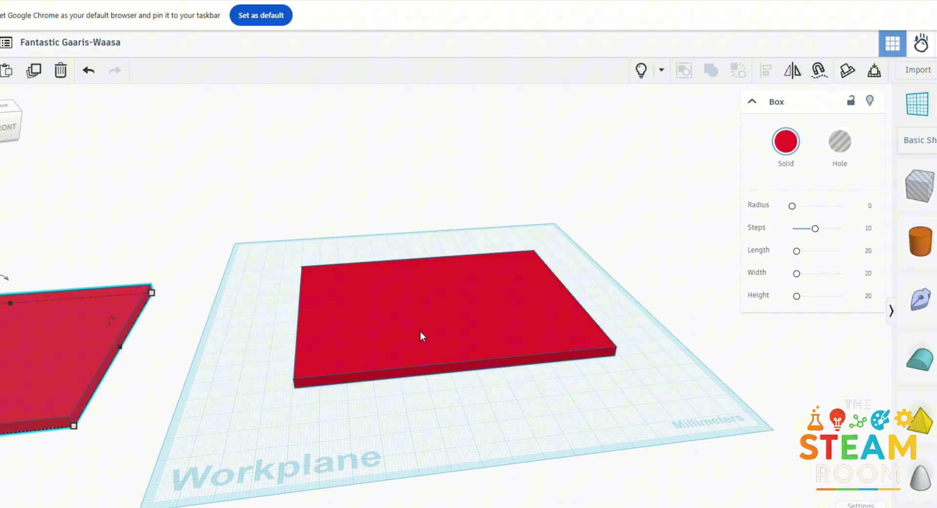
Add a box covering the centre slab's footprint and raise it to 67.00 mm tall.
click(423, 307)
right_drag(406, 185, 373, 196)
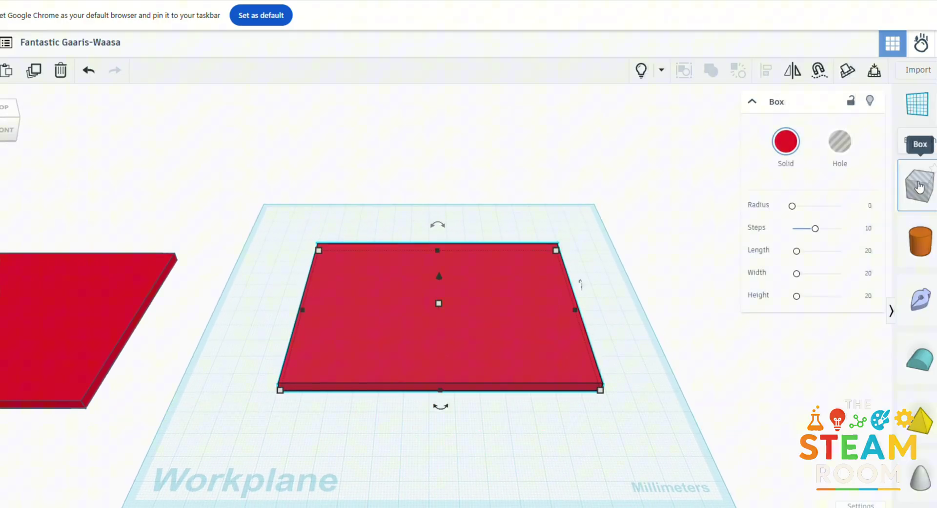
drag(919, 187, 340, 258)
drag(346, 271, 593, 380)
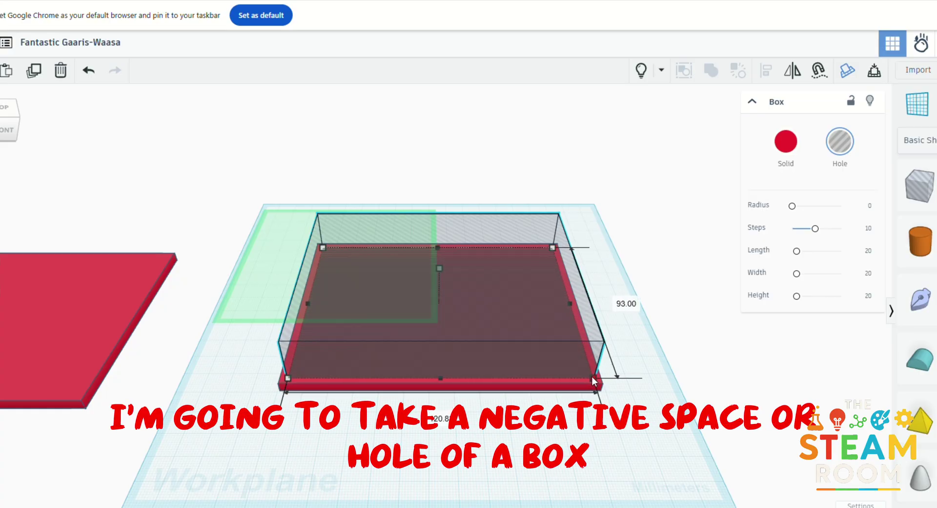
click(334, 438)
right_drag(335, 438, 395, 312)
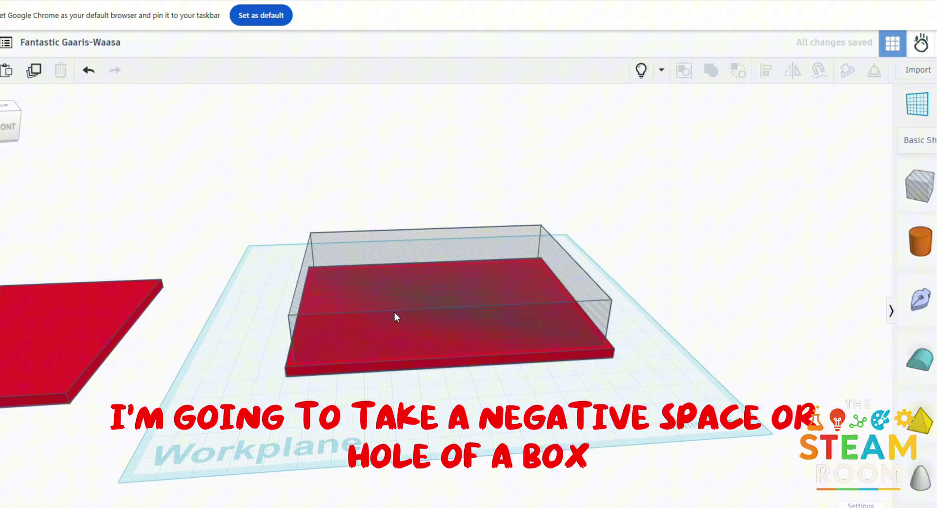
click(394, 312)
drag(438, 262, 450, 155)
right_drag(381, 230, 274, 325)
Raise the centre red slab to about 68 mm, matching the hole box's height.
click(313, 359)
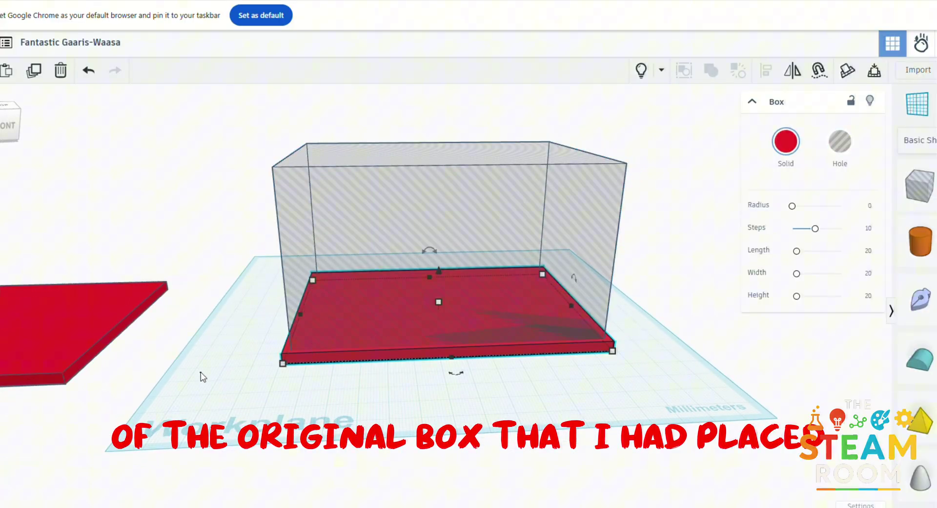
click(202, 376)
click(313, 358)
drag(439, 302, 459, 166)
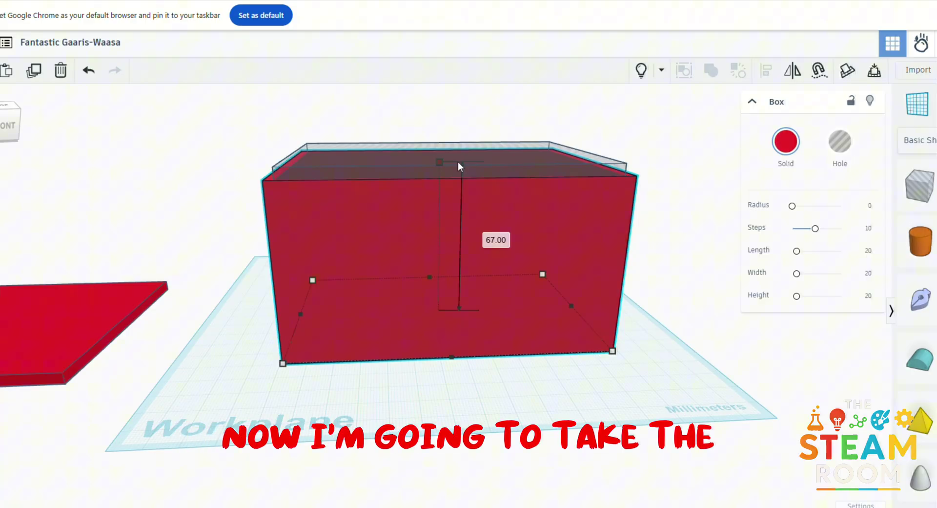
drag(459, 166, 466, 163)
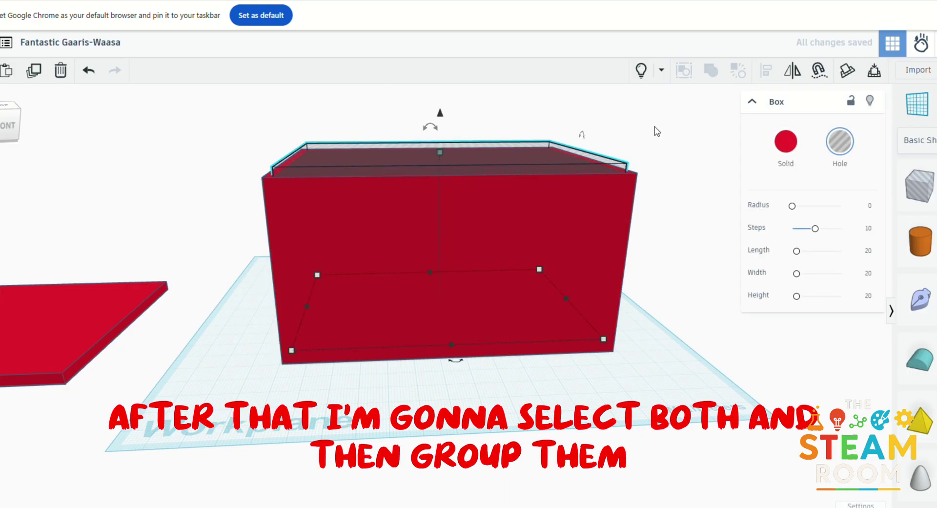
Group the hole and the red block with Ctrl+G.
shift+click(546, 242)
key(ctrl+g)
right_drag(108, 187, 274, 168)
Duplicate the left red plate, lock the upper copy, and make the lower one a locked hole.
click(50, 376)
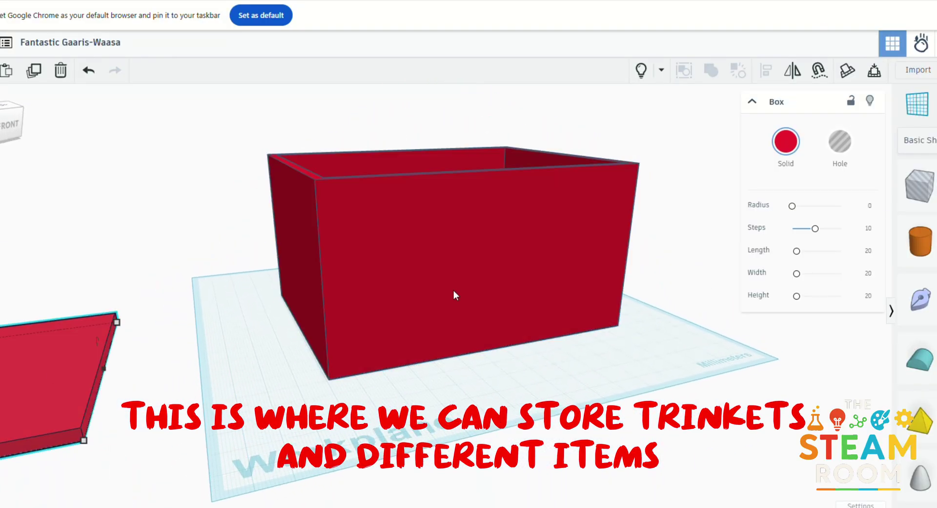
click(34, 70)
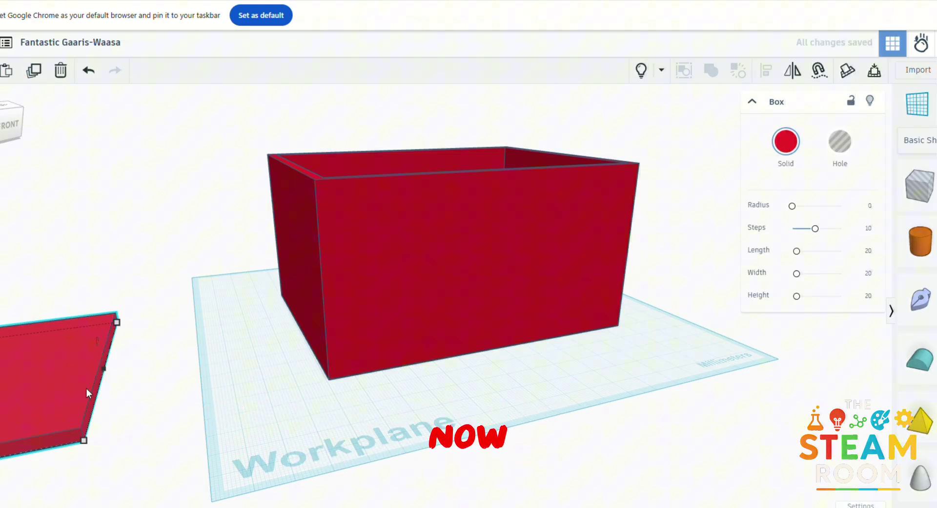
drag(87, 388, 108, 295)
drag(75, 374, 169, 357)
click(92, 275)
click(851, 101)
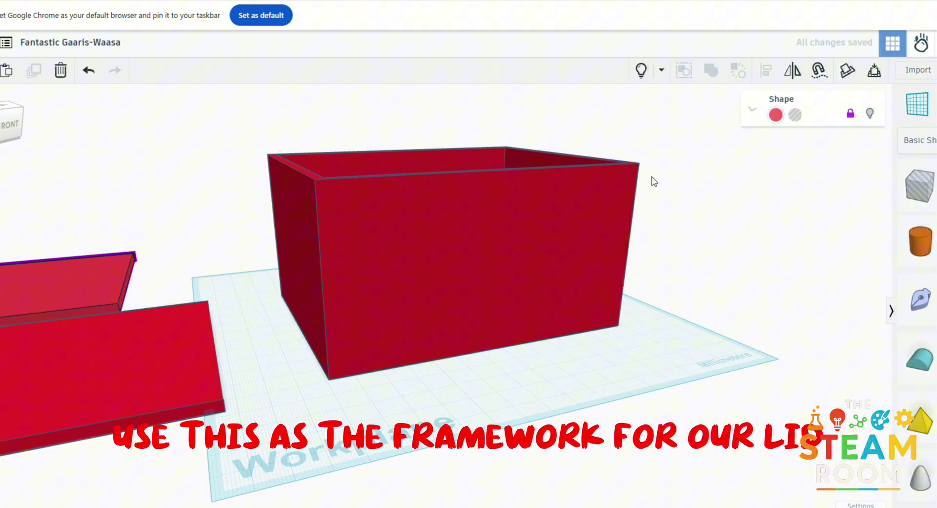
click(160, 333)
click(840, 142)
click(852, 101)
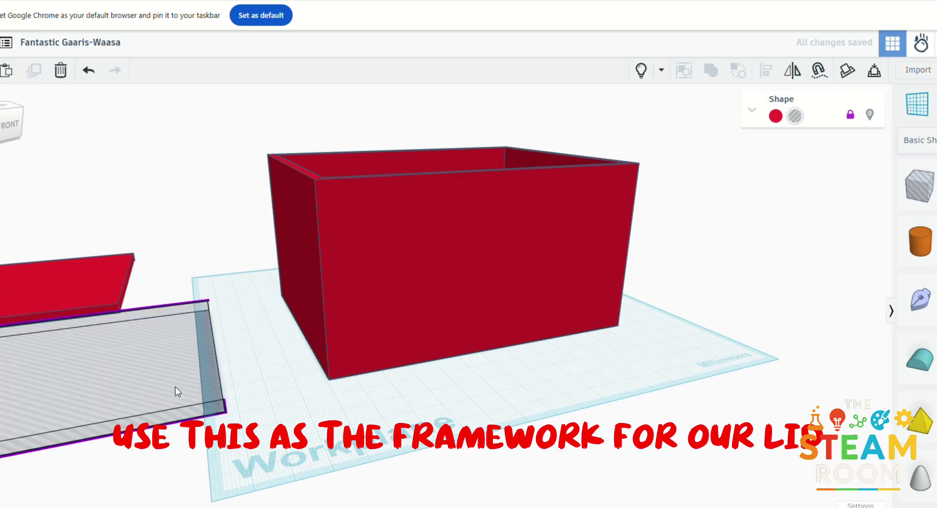
Align the hole plate with the box's front corner and lift it level with the rim.
click(162, 384)
click(183, 388)
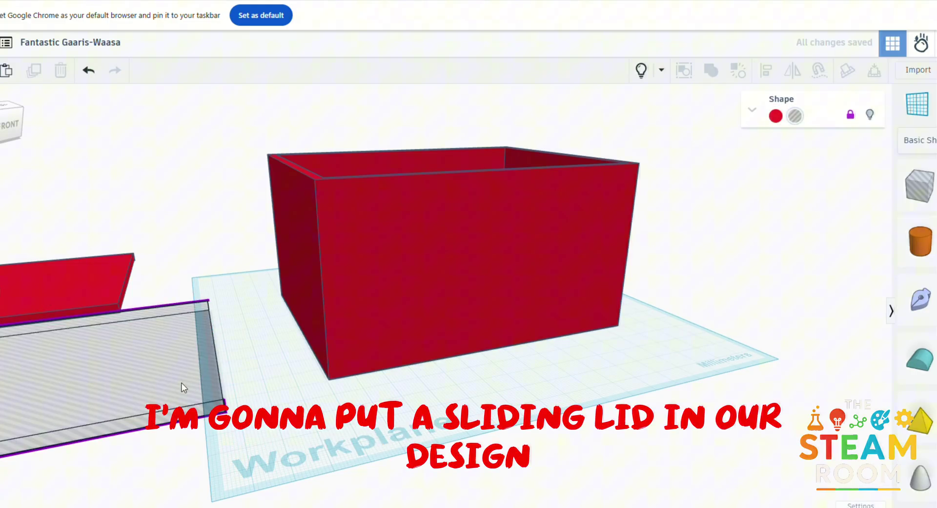
drag(109, 393, 221, 365)
drag(129, 319, 154, 137)
right_drag(167, 134, 409, 134)
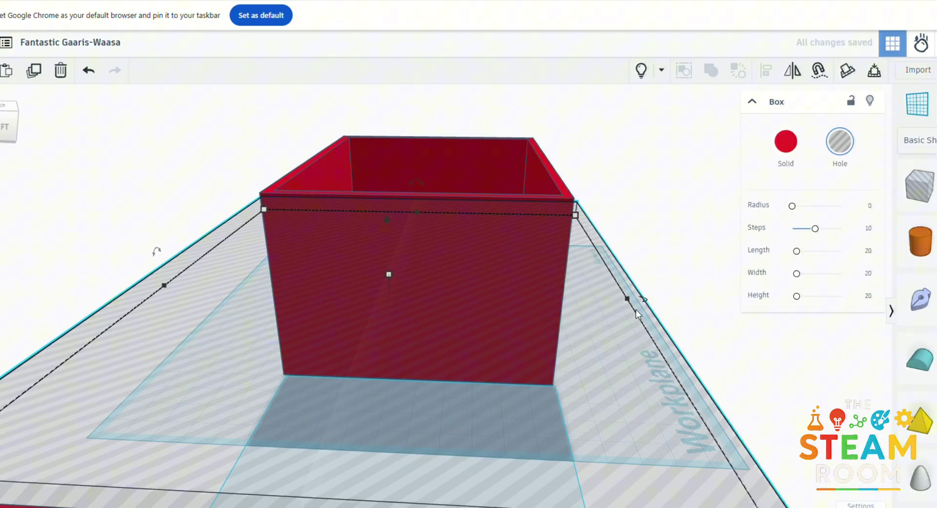
Narrow the see-through slab to fit inside the walls and raise it to 6.90.
drag(627, 298, 620, 300)
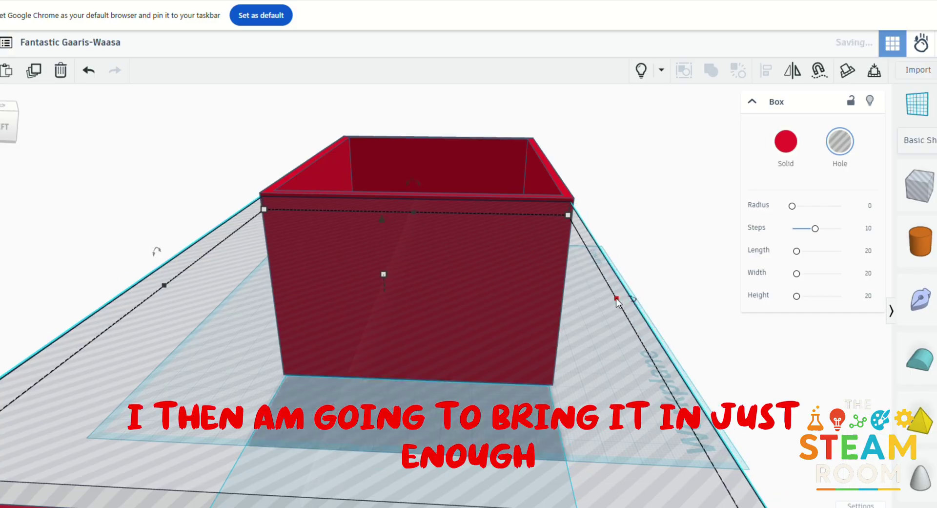
right_drag(73, 220, 138, 226)
scroll(353, 237, up, 5)
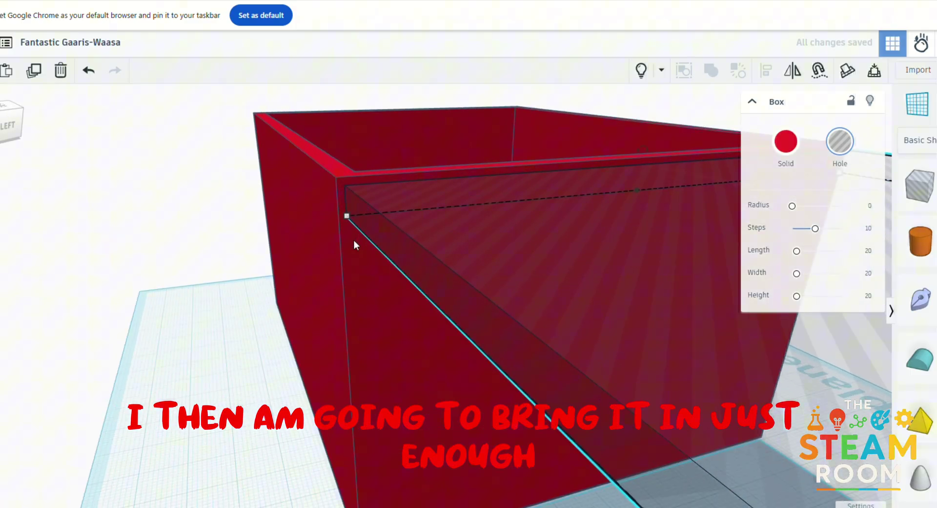
scroll(220, 224, down, 4)
scroll(216, 220, down, 3)
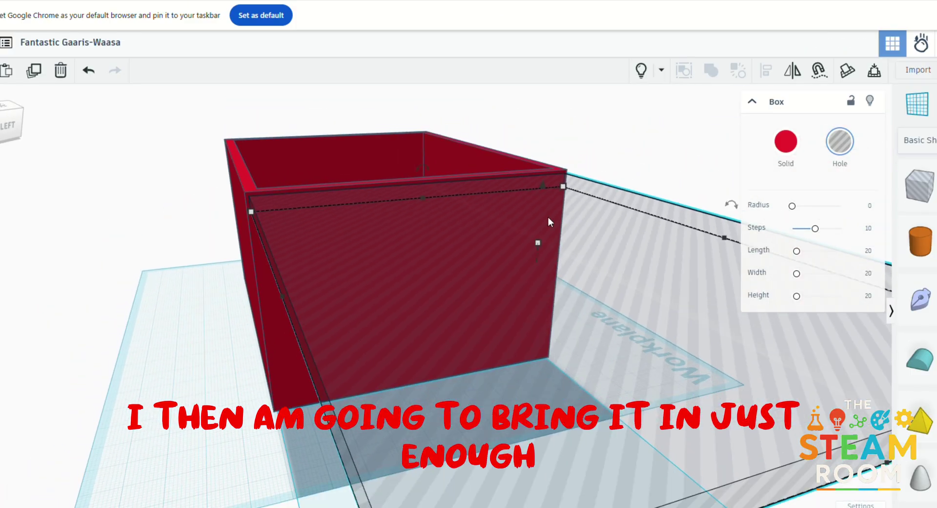
drag(537, 242, 537, 229)
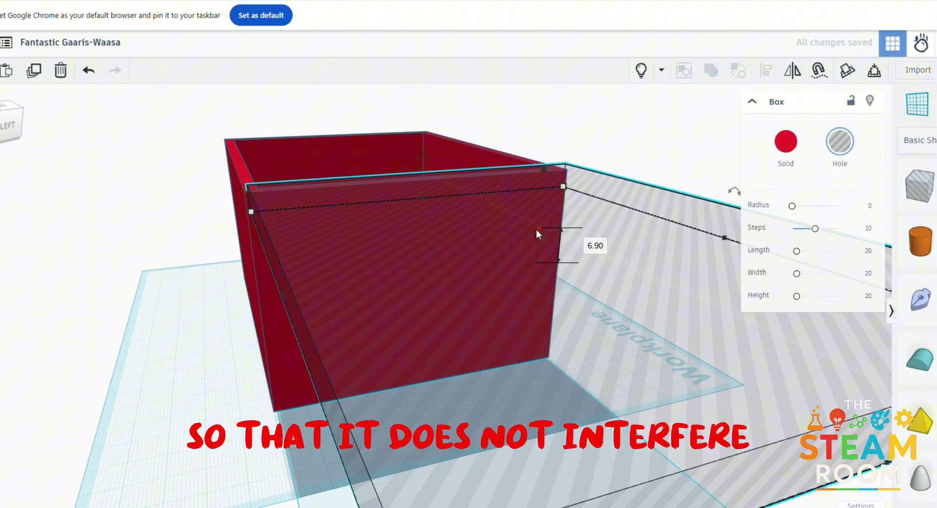
Nudge the slab into the red box with the arrow keys.
key(Up)
key(Up)
key(Up)
key(Up)
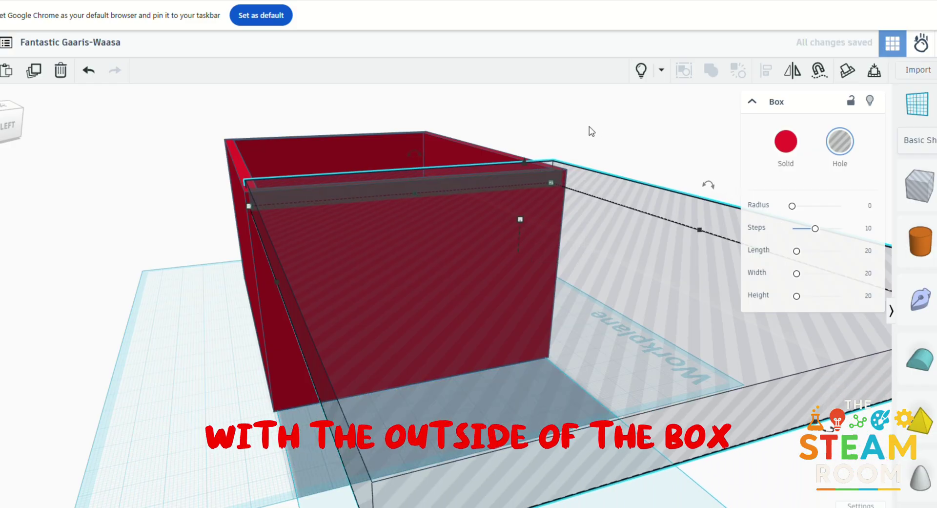
click(614, 148)
right_drag(614, 148, 549, 182)
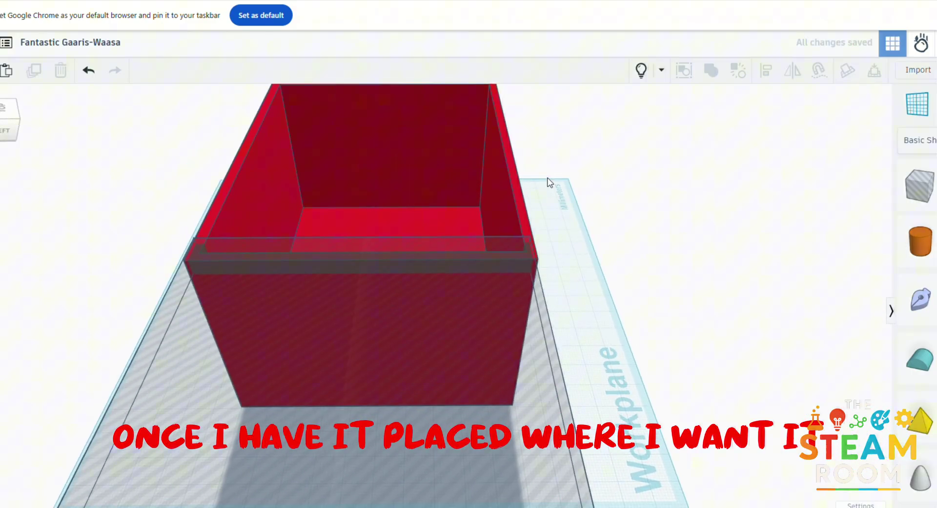
click(476, 327)
key(ctrl+Up)
key(ctrl+Up)
key(ctrl+Up)
key(ctrl+Up)
key(ctrl+Up)
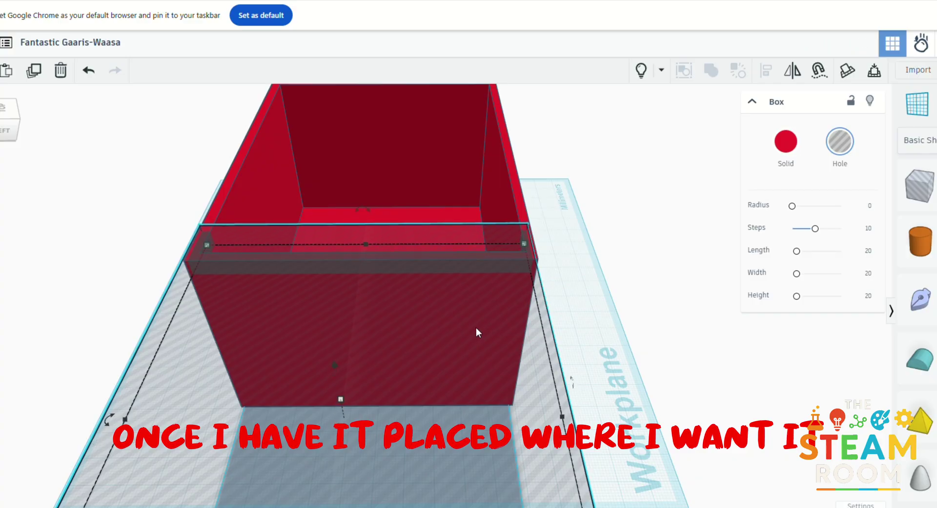
key(Up)
key(Up)
key(Up)
Set the snap grid to 1.0 mm, slide the slab through the box, then undo and redo the last nudge.
click(867, 506)
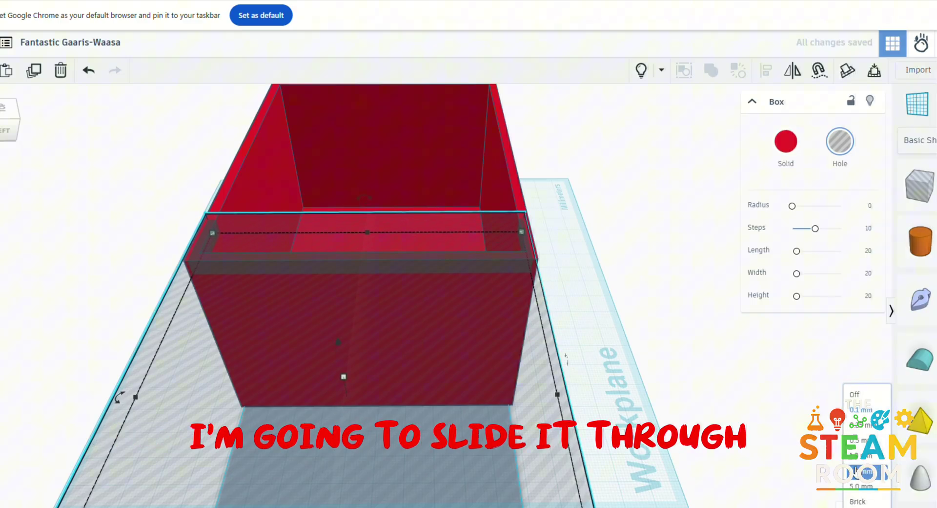
click(863, 459)
key(Up)
key(Up)
key(Up)
key(Up)
key(Up)
key(Up)
key(Up)
key(Up)
key(Up)
key(Up)
key(Up)
key(Up)
key(Up)
key(Up)
key(Up)
key(Up)
key(Up)
key(Up)
key(Up)
key(Up)
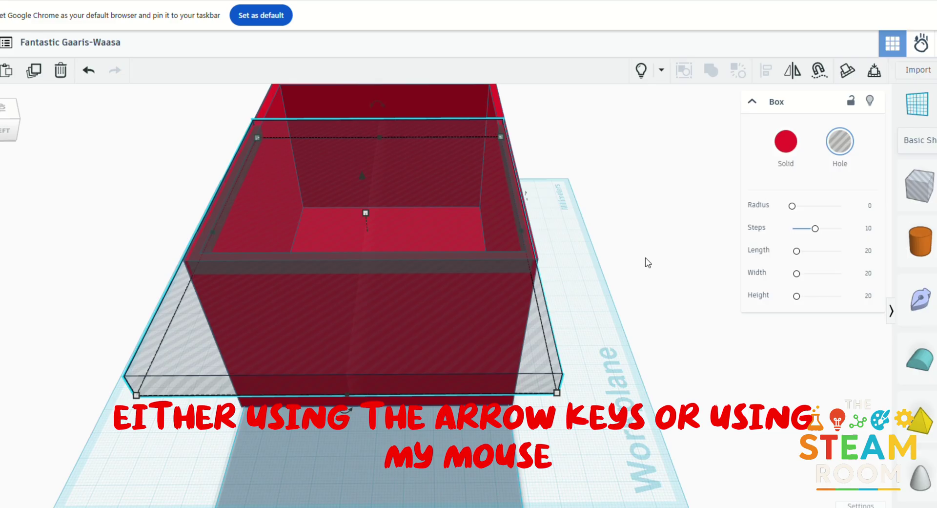
right_drag(645, 263, 394, 236)
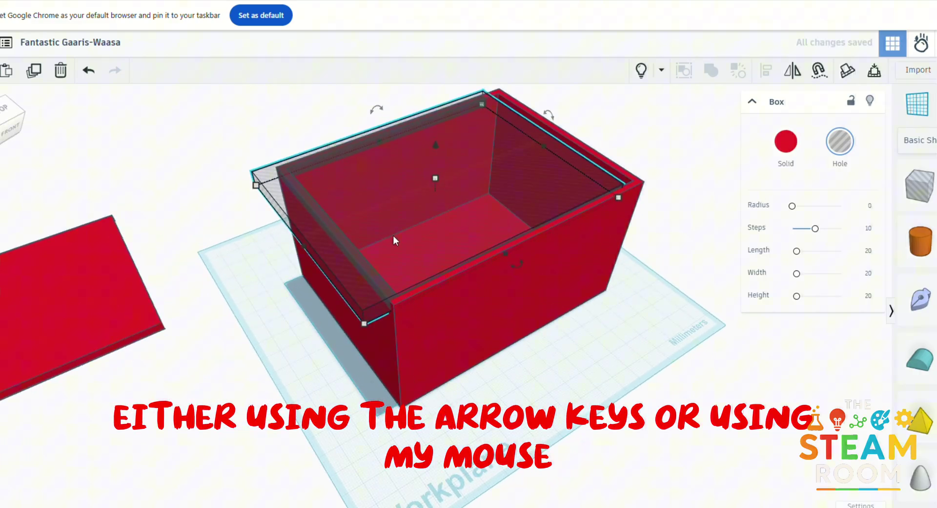
click(96, 73)
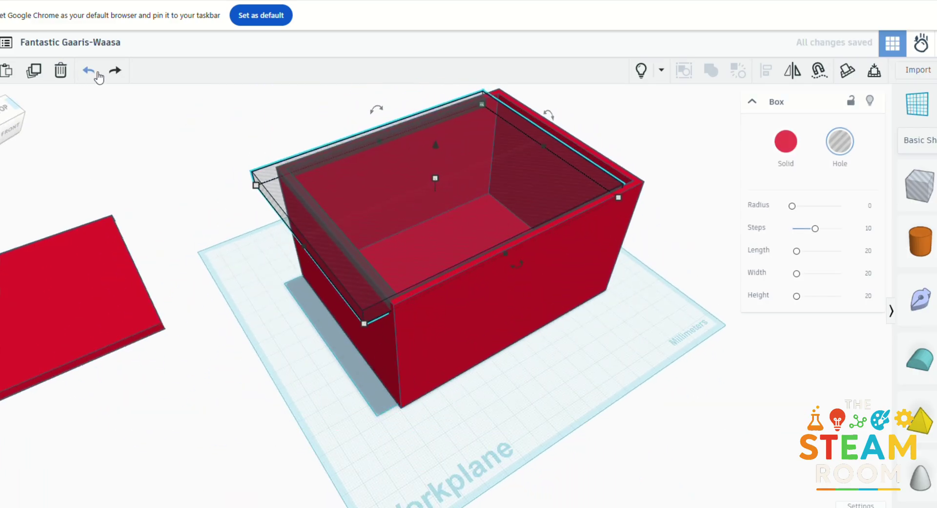
right_drag(262, 409, 451, 375)
key(ctrl+y)
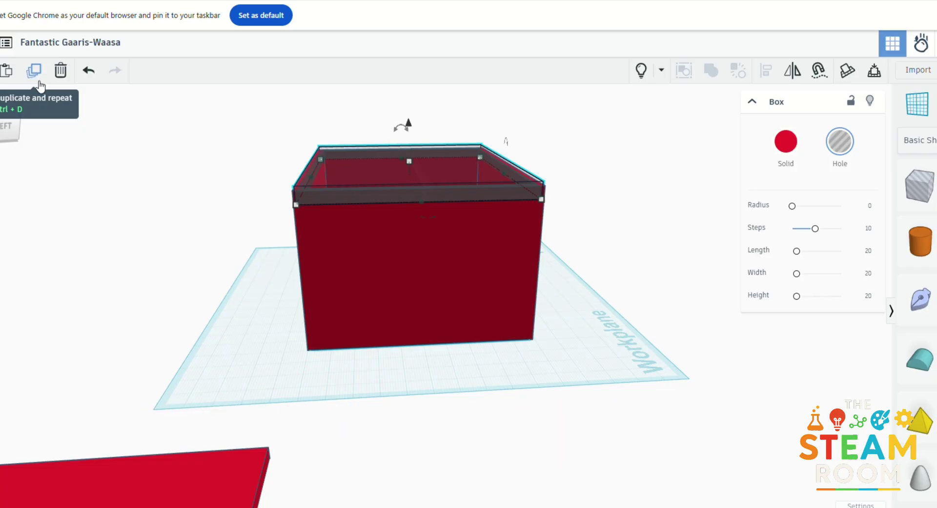
Duplicate the slab as a yellow lid and slide it out toward the front.
click(42, 80)
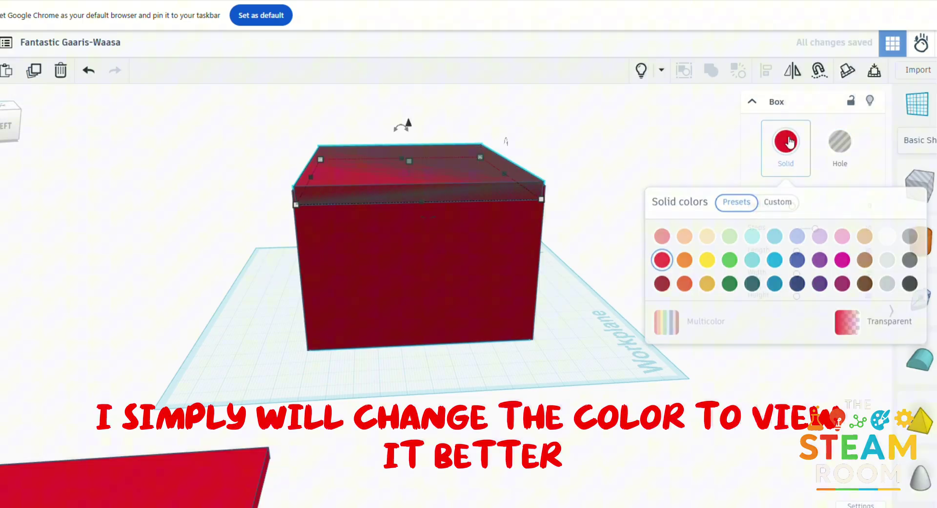
click(786, 141)
click(708, 261)
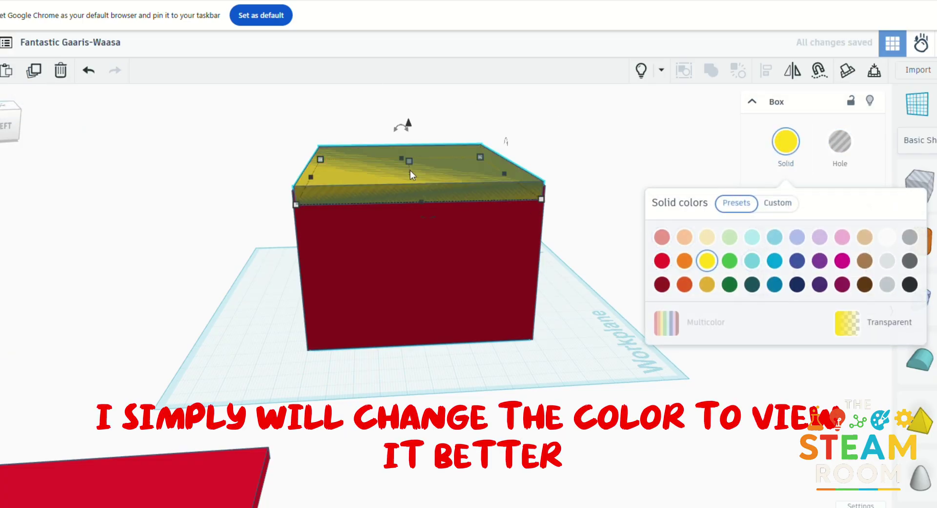
key(Down)
key(Down)
key(Down)
key(Down)
key(Down)
key(Down)
key(Down)
key(Down)
key(Down)
key(Down)
key(Down)
key(Down)
key(Down)
key(Down)
key(Down)
key(Down)
key(Down)
key(Down)
key(Down)
key(Down)
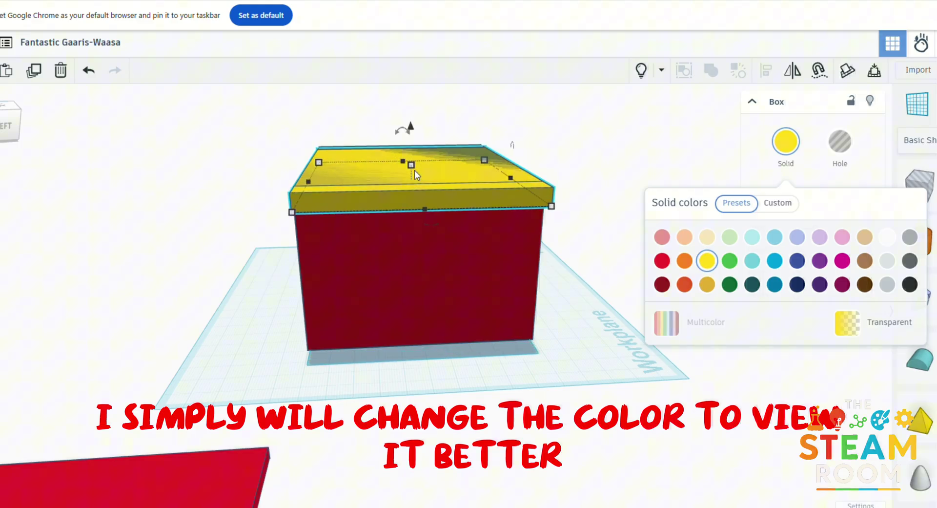
key(Down)
key(Down)
key(Down)
key(Down)
key(Down)
click(615, 151)
right_drag(615, 150, 464, 117)
Group the red box together with the slot cutter.
click(576, 179)
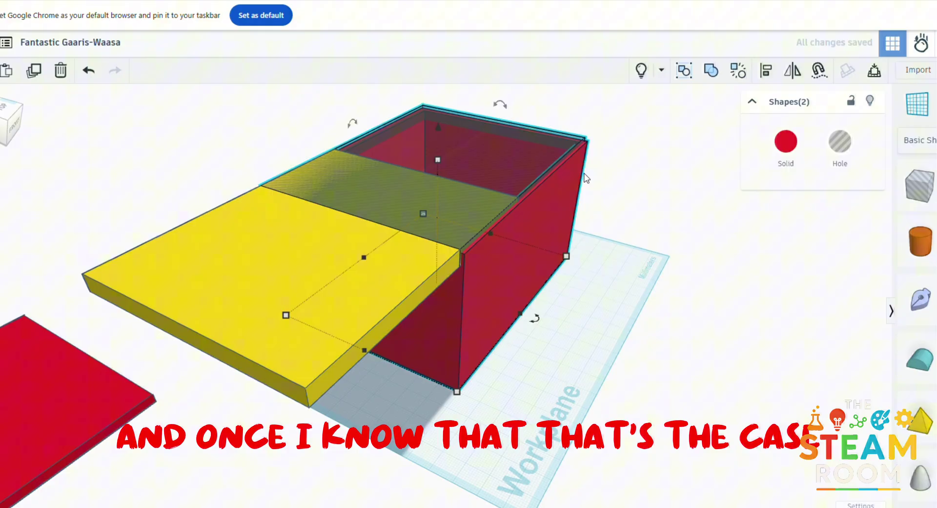
click(710, 76)
right_drag(630, 299, 418, 310)
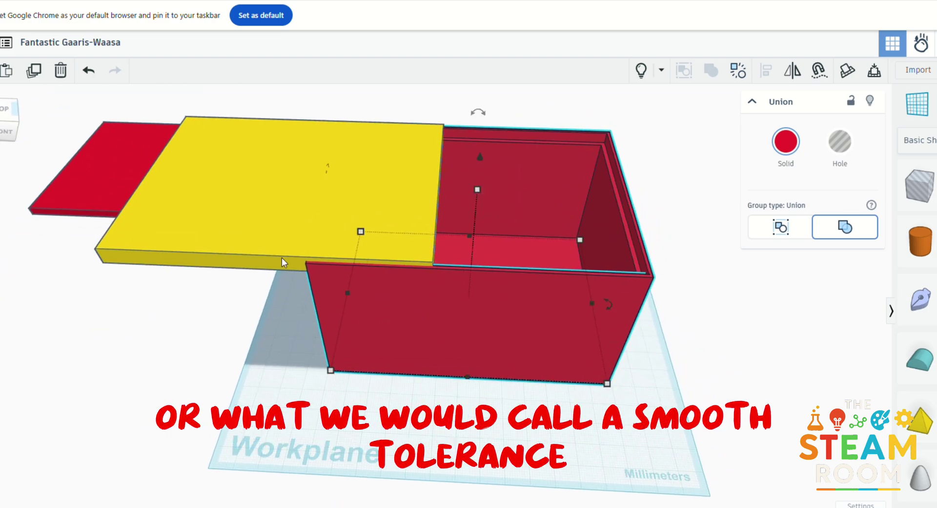
Slide the yellow lid back until it covers the box.
click(241, 211)
key(Right)
key(Right)
key(Right)
key(Right)
key(Right)
key(Right)
key(Right)
key(Right)
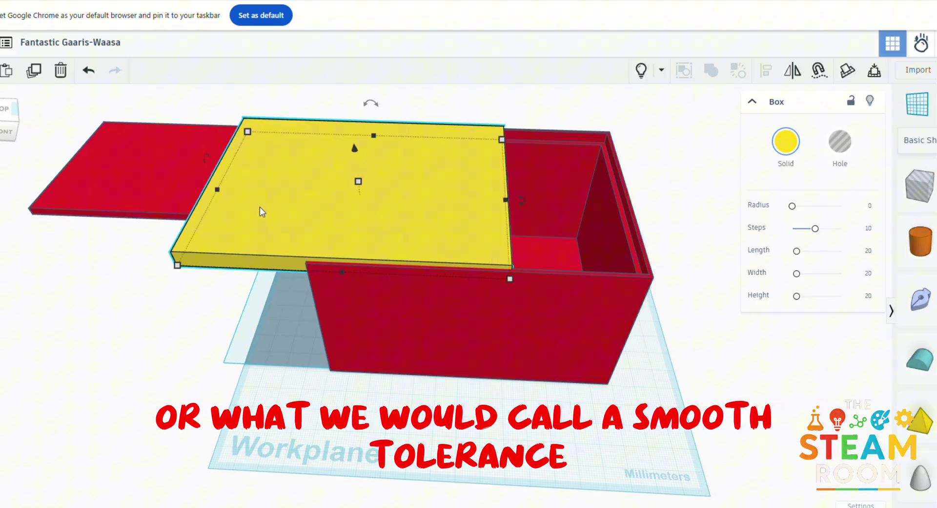
key(Right)
key(Right)
key(Right)
key(Right)
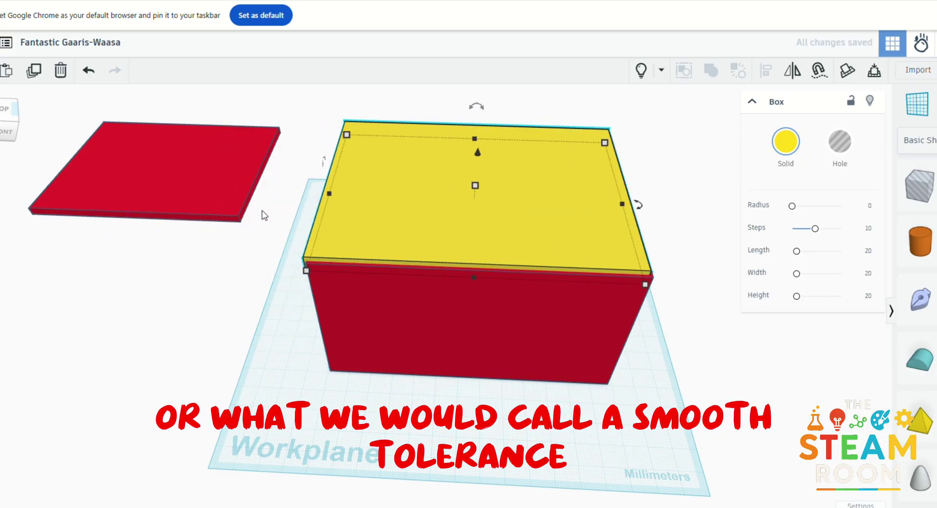
click(228, 286)
right_drag(228, 286, 266, 326)
click(67, 42)
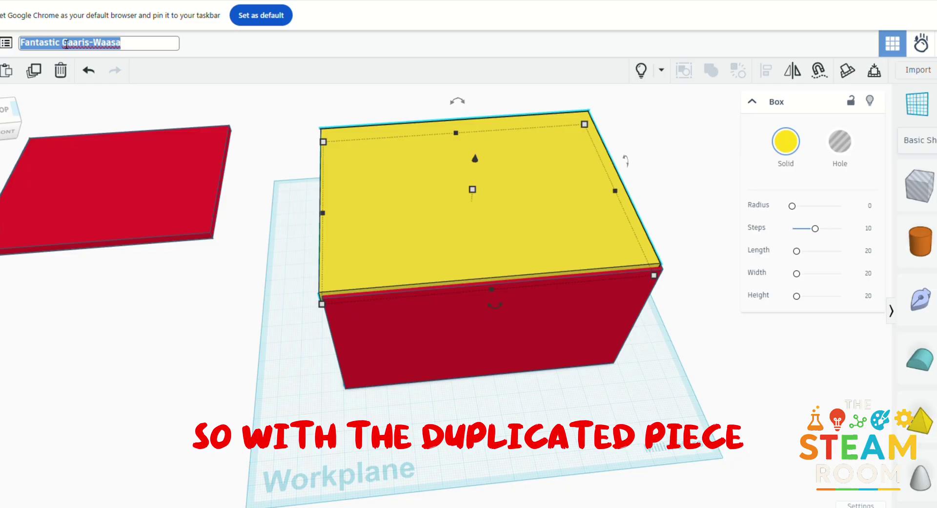
text(my simple box)
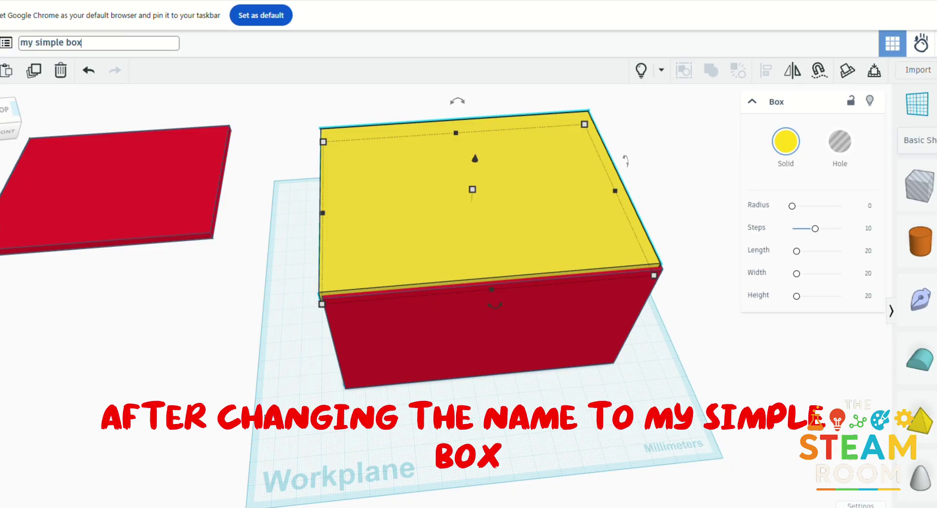
click(229, 388)
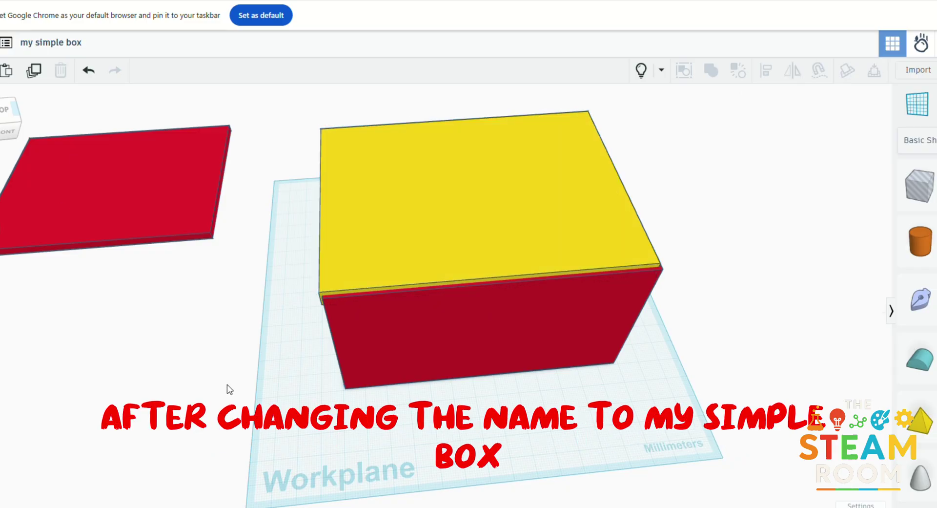
right_drag(228, 388, 410, 368)
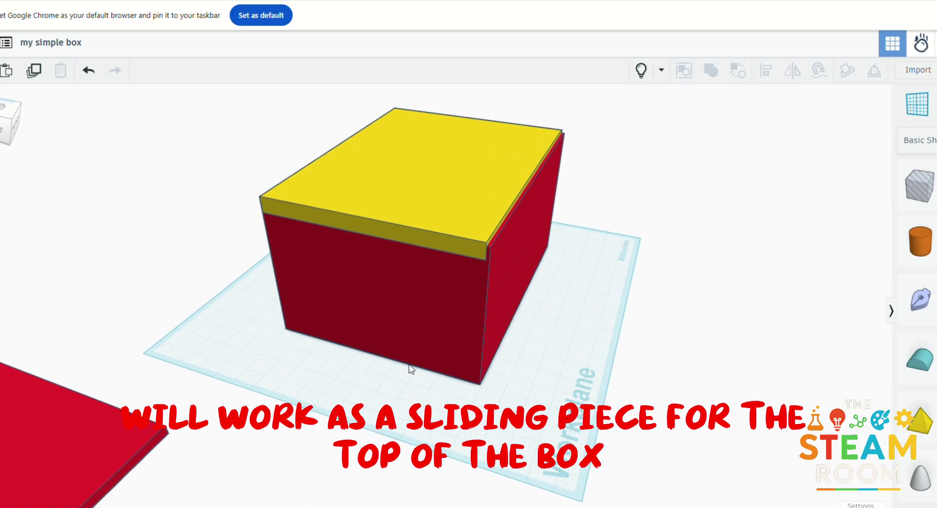
right_drag(410, 369, 203, 402)
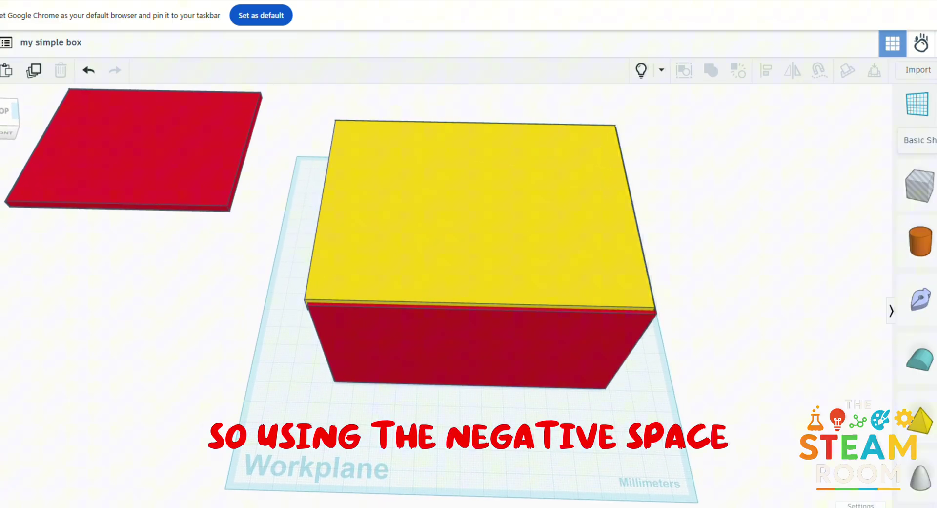
Place a text shape reading 'stuff' on the lid, make it a hole, and sink it 2 mm.
click(473, 204)
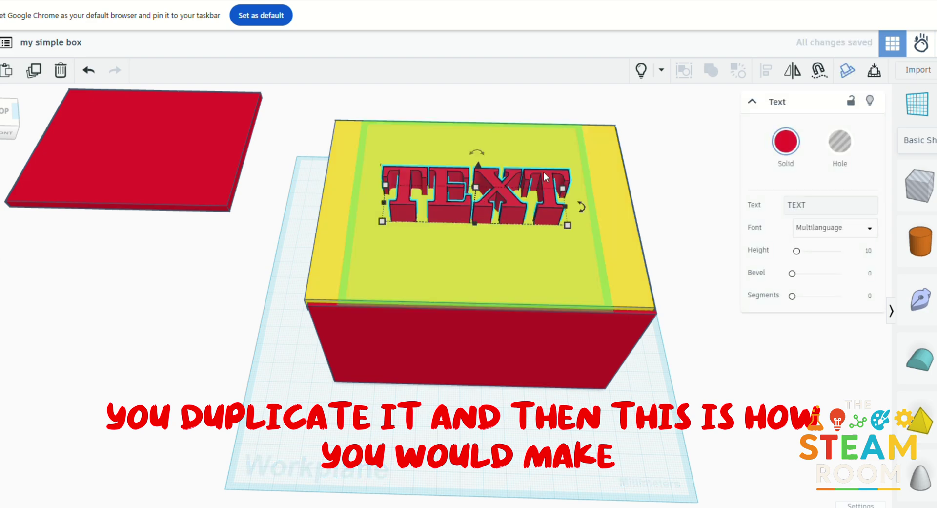
click(821, 214)
text(stuff)
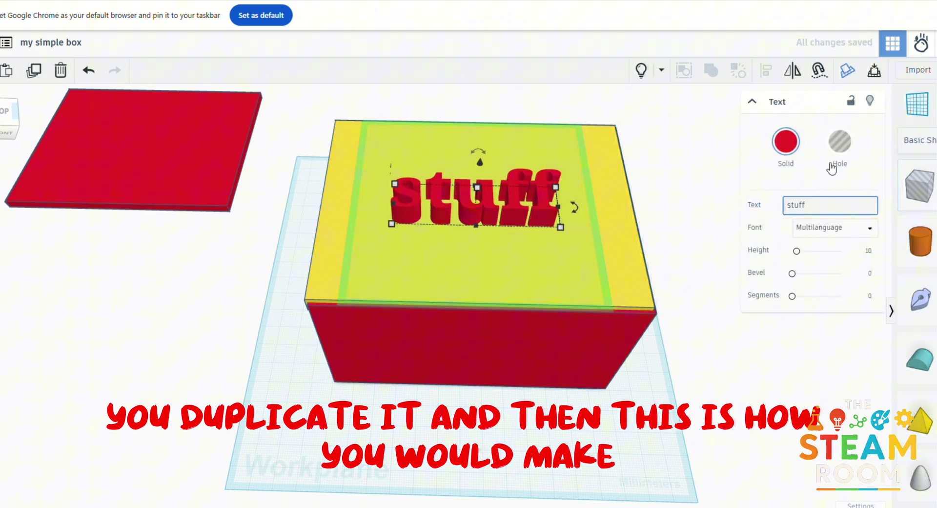
click(840, 144)
drag(479, 168, 479, 168)
click(610, 193)
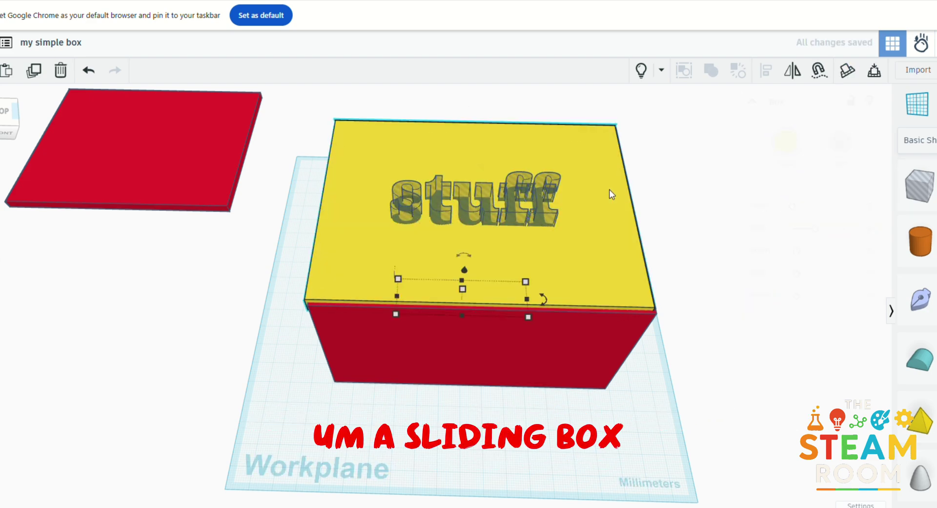
click(587, 207)
click(538, 206)
click(658, 173)
Group the yellow lid with the 'stuff' text to engrave the word.
right_drag(729, 189, 727, 128)
click(581, 168)
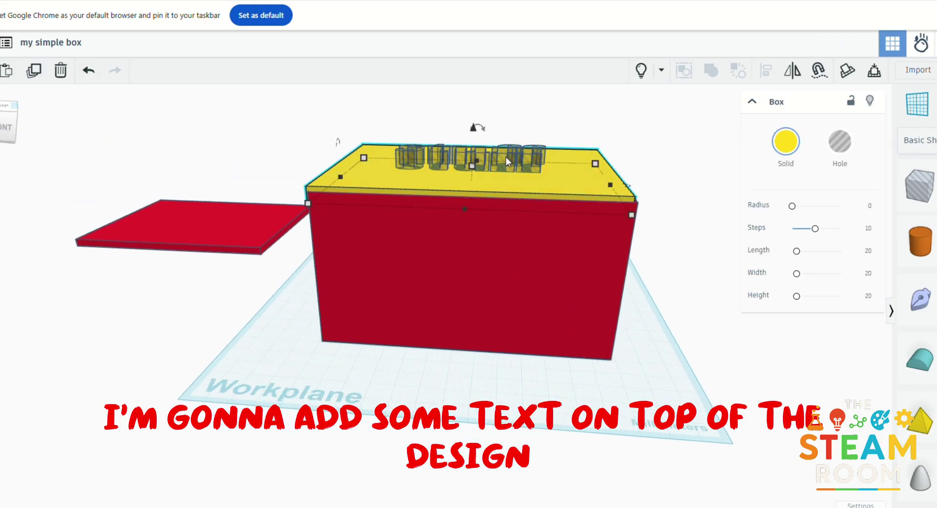
right_drag(506, 156, 537, 180)
shift+click(537, 180)
click(714, 75)
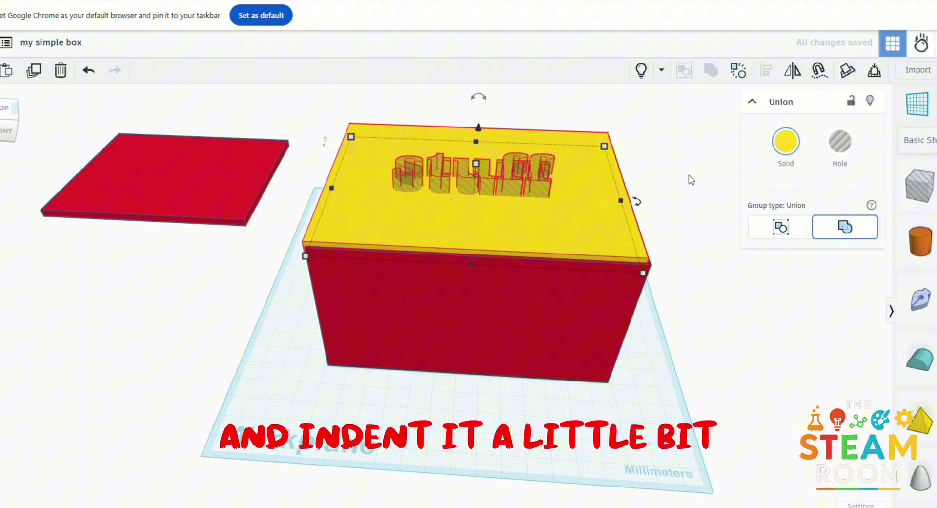
right_drag(691, 177, 284, 331)
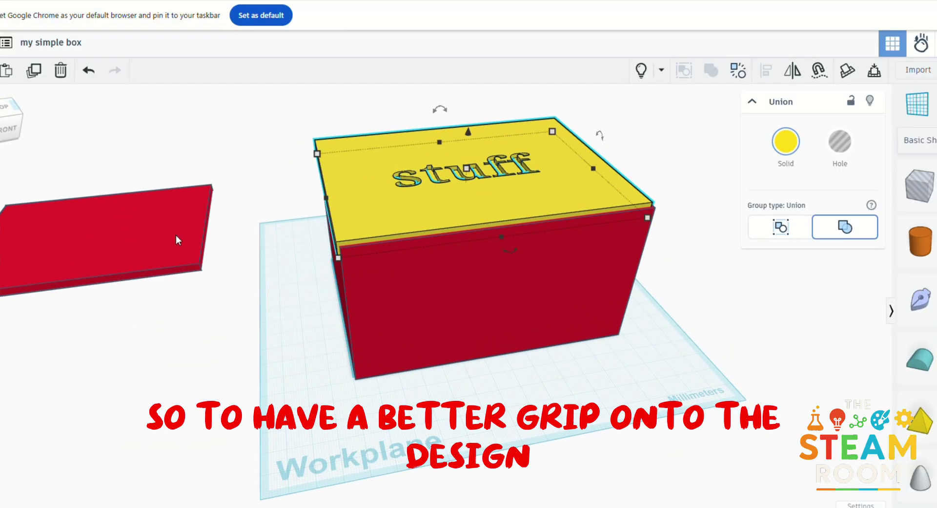
click(216, 339)
right_drag(215, 339, 201, 353)
Delete the spare red slab.
click(152, 208)
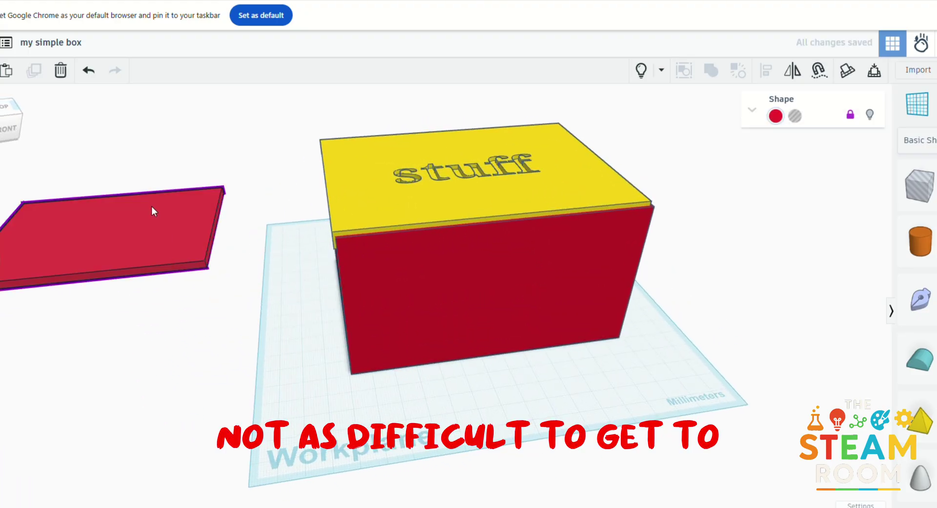
drag(166, 264, 260, 348)
key(Delete)
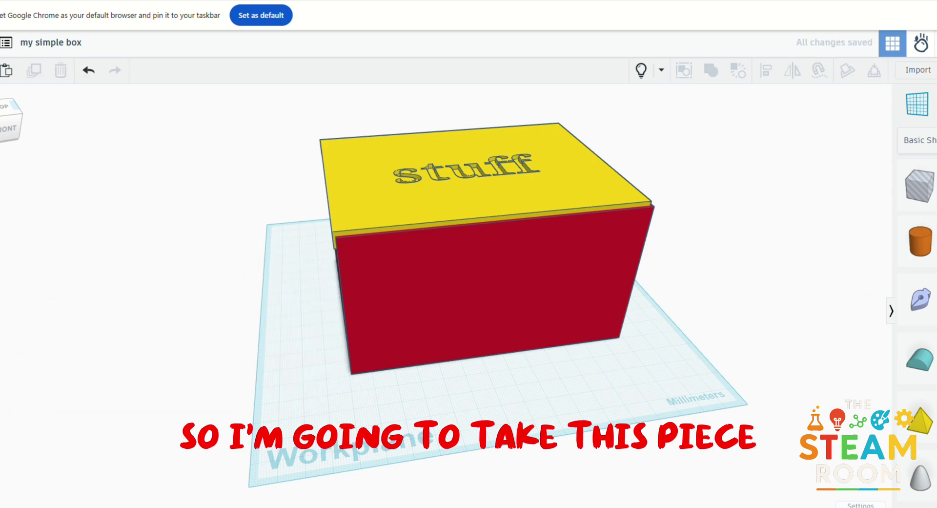
Add a box at the lid's back-left corner and shape it into a thin, low strip sunk 1 mm.
drag(920, 185, 356, 228)
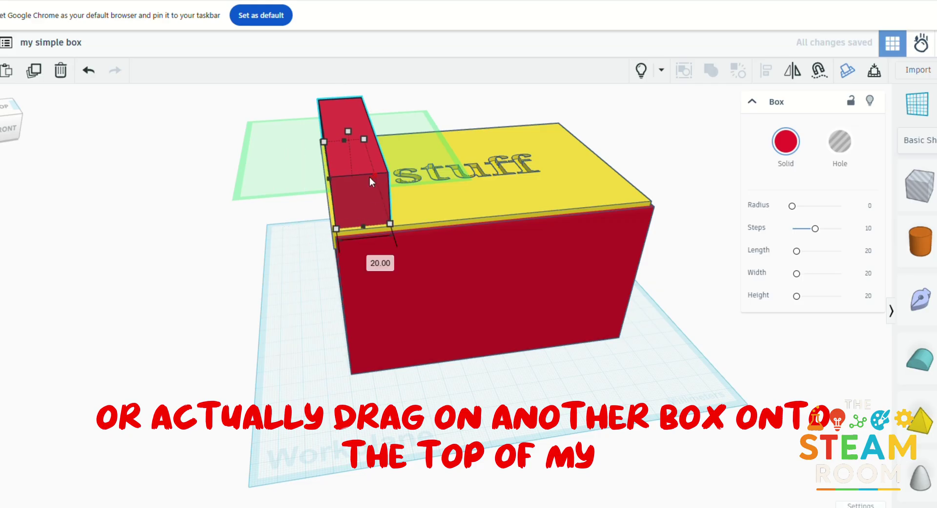
drag(370, 176, 347, 177)
drag(334, 136, 338, 171)
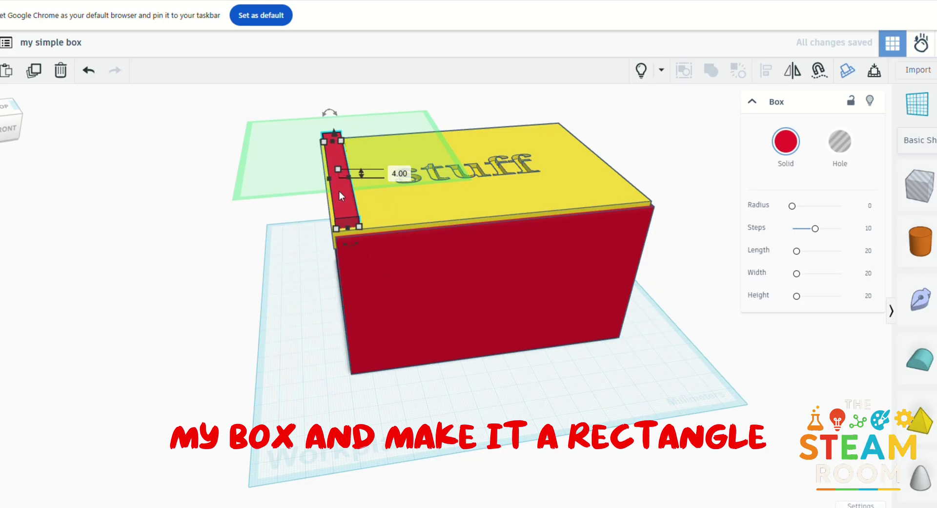
click(297, 250)
click(339, 181)
drag(334, 132, 334, 135)
right_drag(296, 239, 391, 244)
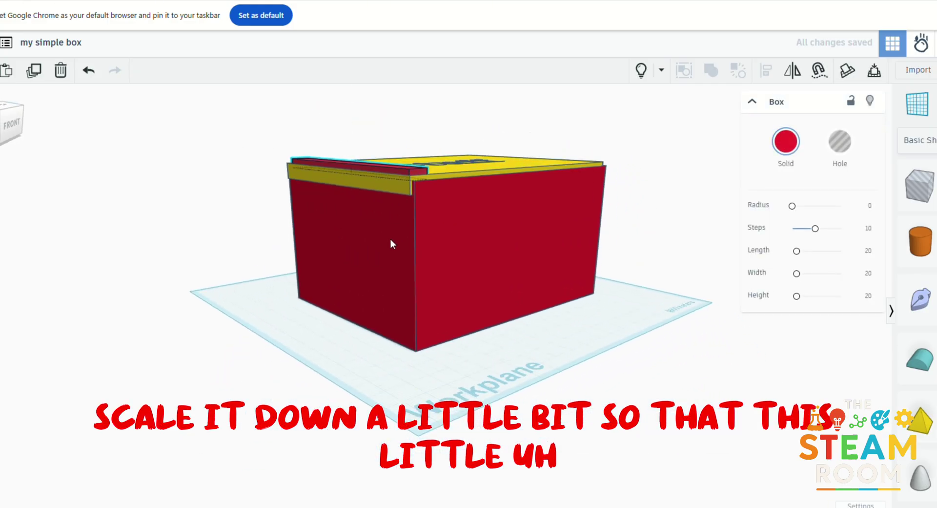
Group the strip with the yellow lid.
click(468, 174)
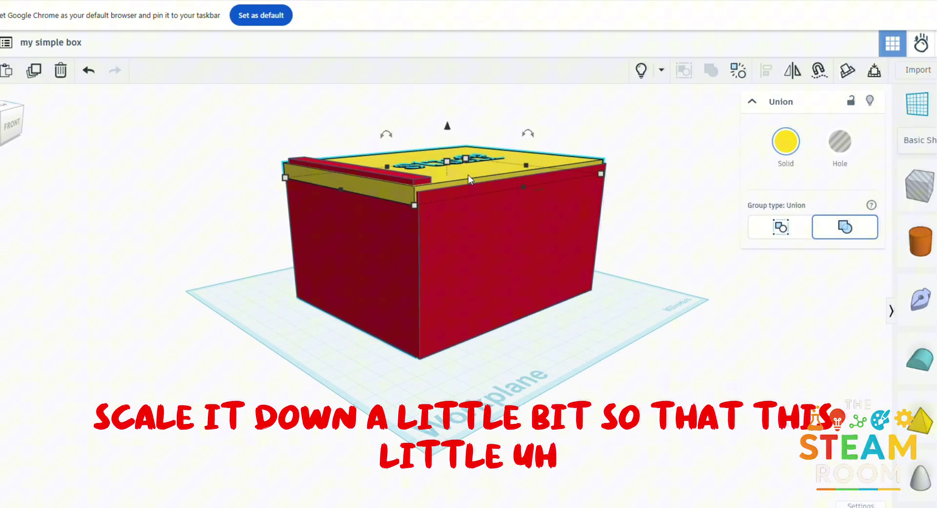
shift+click(400, 175)
click(711, 70)
right_drag(683, 146, 657, 239)
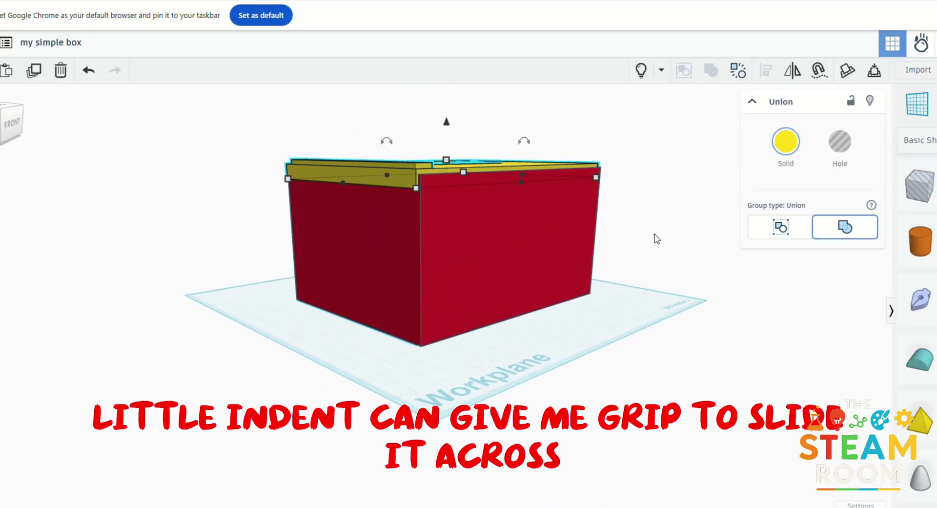
Test-slide the red box out and back, then move the lid off and lower it onto the workplane.
click(657, 239)
click(396, 179)
drag(458, 244, 345, 241)
right_drag(408, 286, 620, 341)
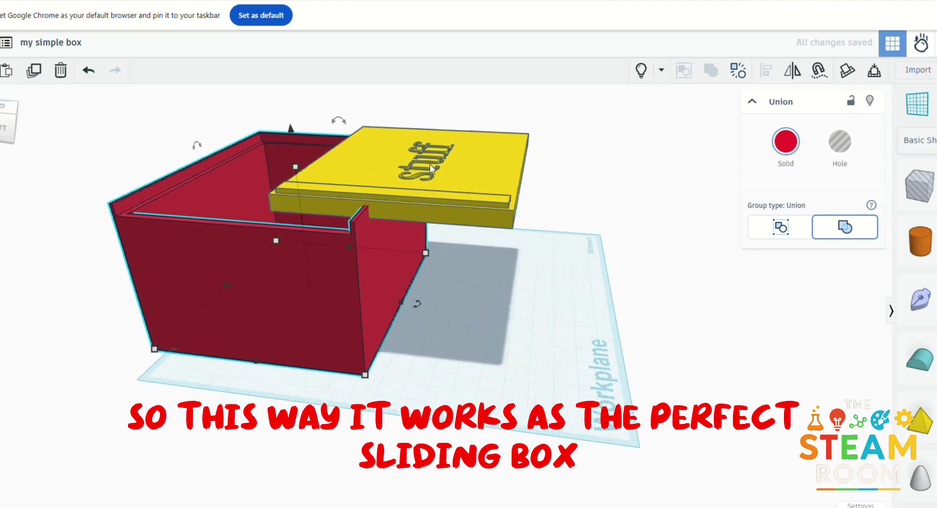
drag(429, 164, 582, 185)
drag(529, 130, 528, 246)
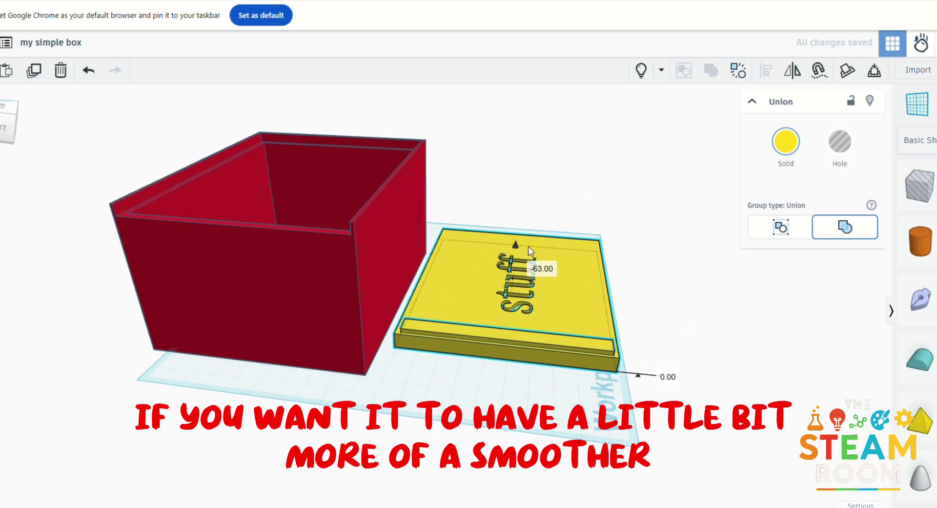
Nudge the red box with the arrow keys so it sits beside the lid.
click(254, 334)
right_drag(226, 383, 269, 344)
key(Up)
key(Up)
key(Up)
key(Up)
key(Up)
key(Up)
key(Right)
key(Right)
key(Right)
key(Right)
key(Right)
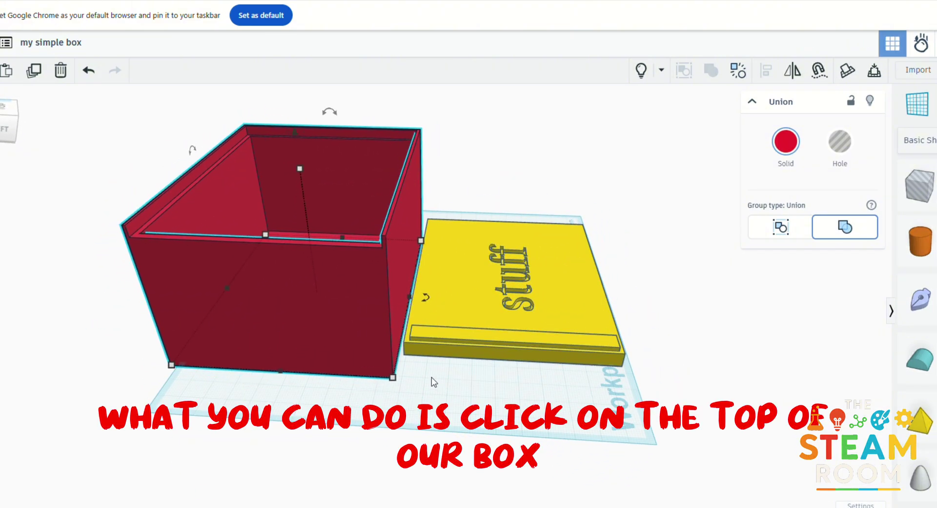
key(Left)
right_drag(449, 383, 226, 366)
click(487, 385)
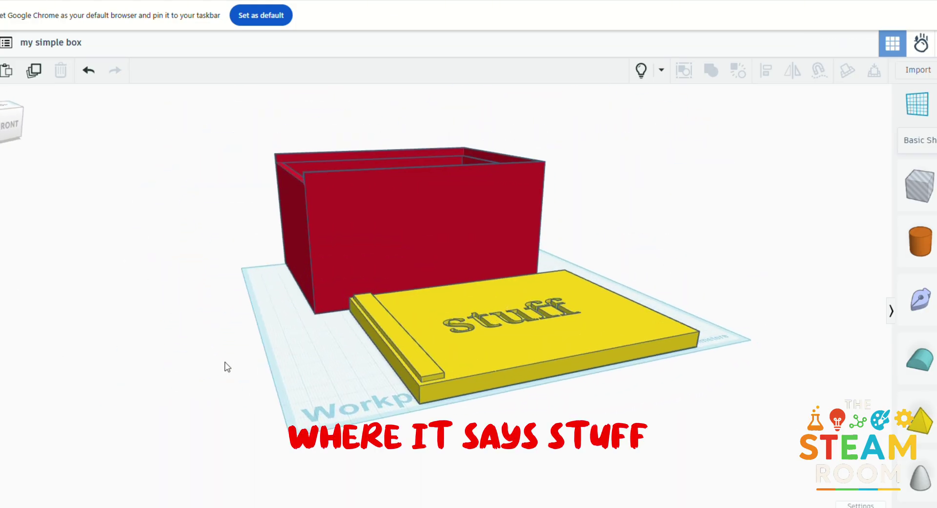
click(936, 70)
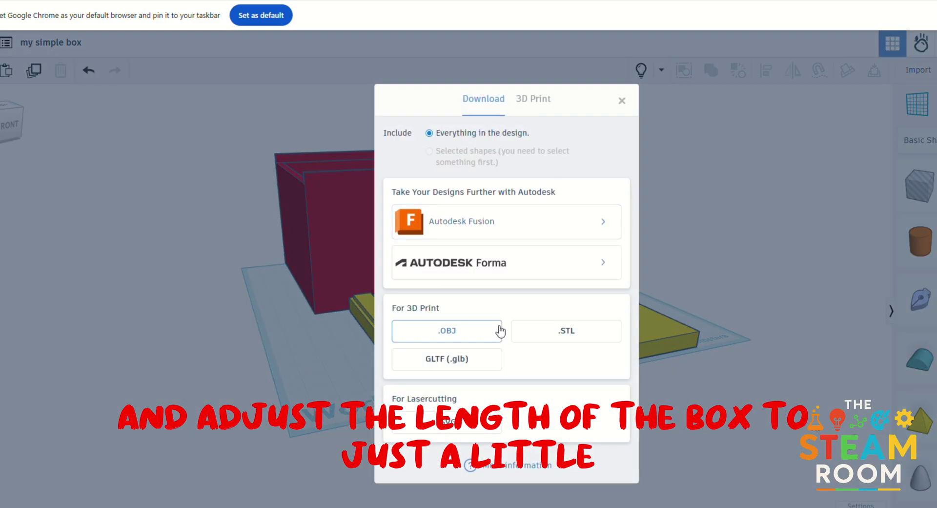
click(550, 334)
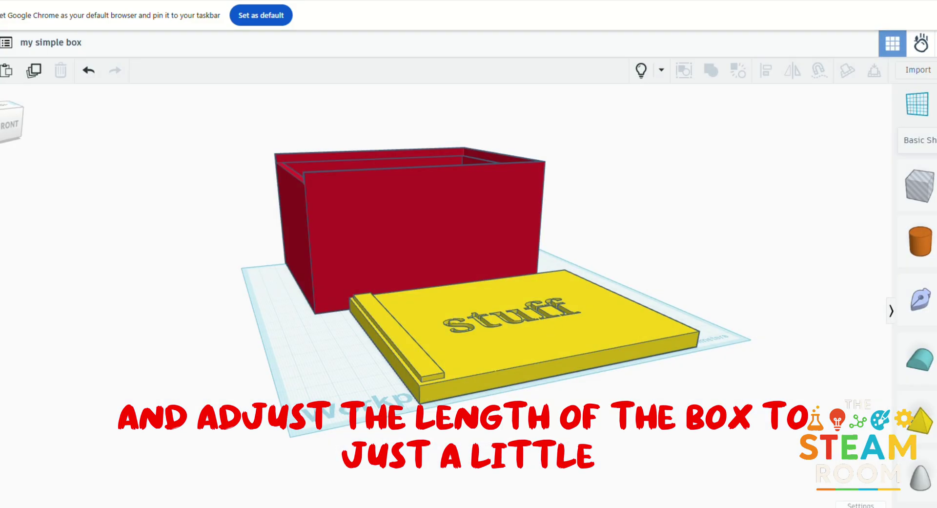